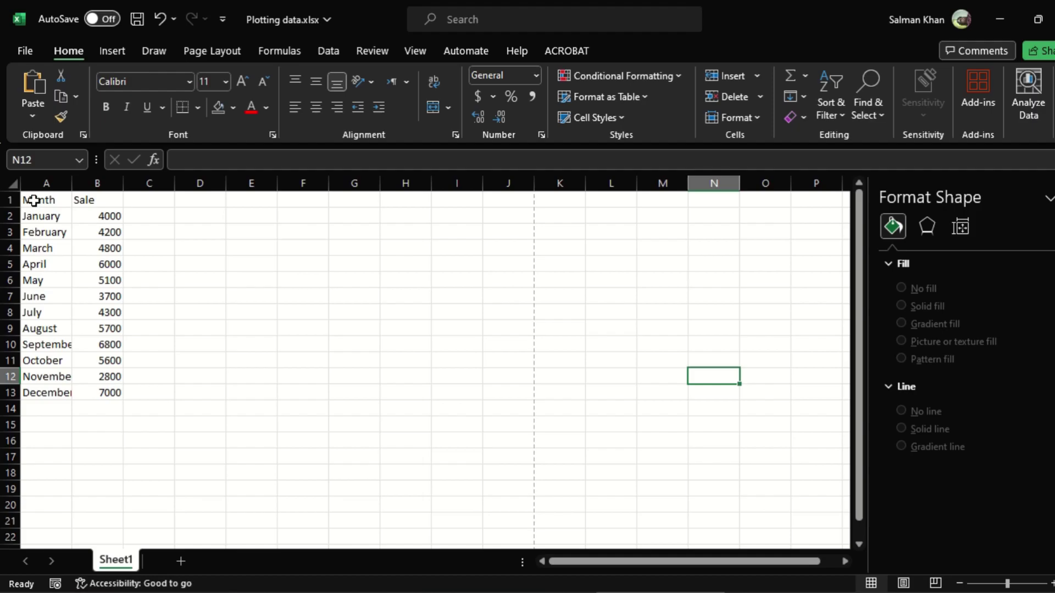
Insert a 2-D clustered column chart from the Month and Sale data in A1:B13.
{"action": "left_click_drag", "start_coordinate": [33, 201], "coordinate": [119, 397]}
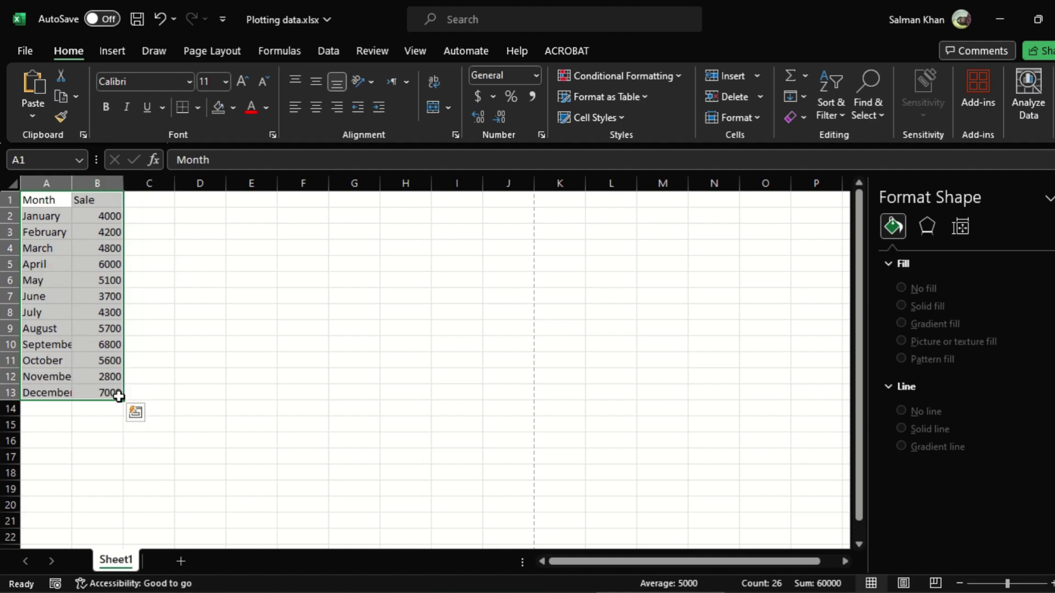
{"action": "left_click", "coordinate": [113, 52]}
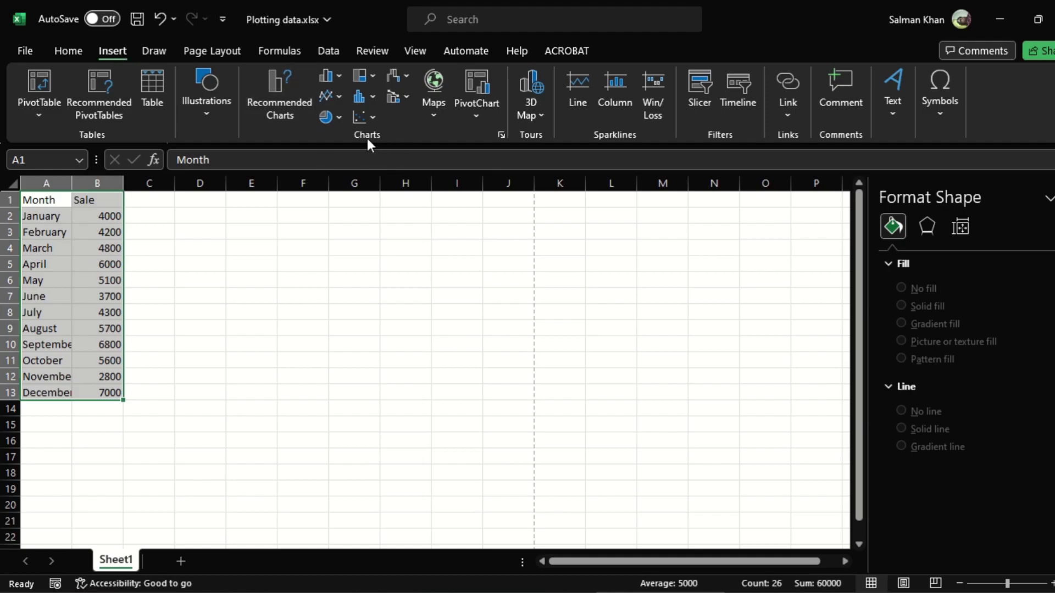
{"action": "left_click", "coordinate": [337, 74]}
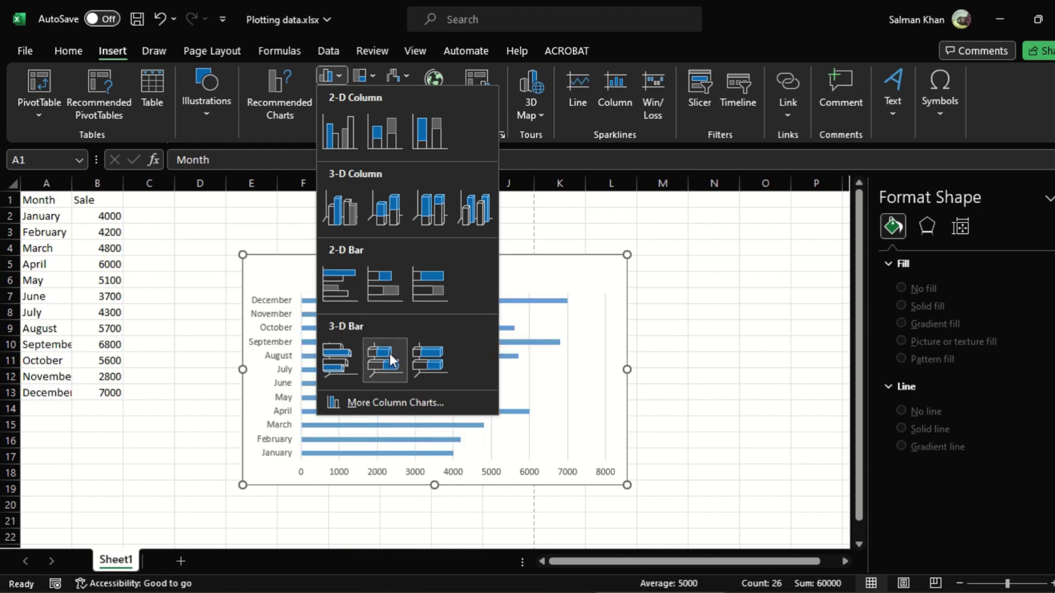
{"action": "left_click", "coordinate": [347, 130]}
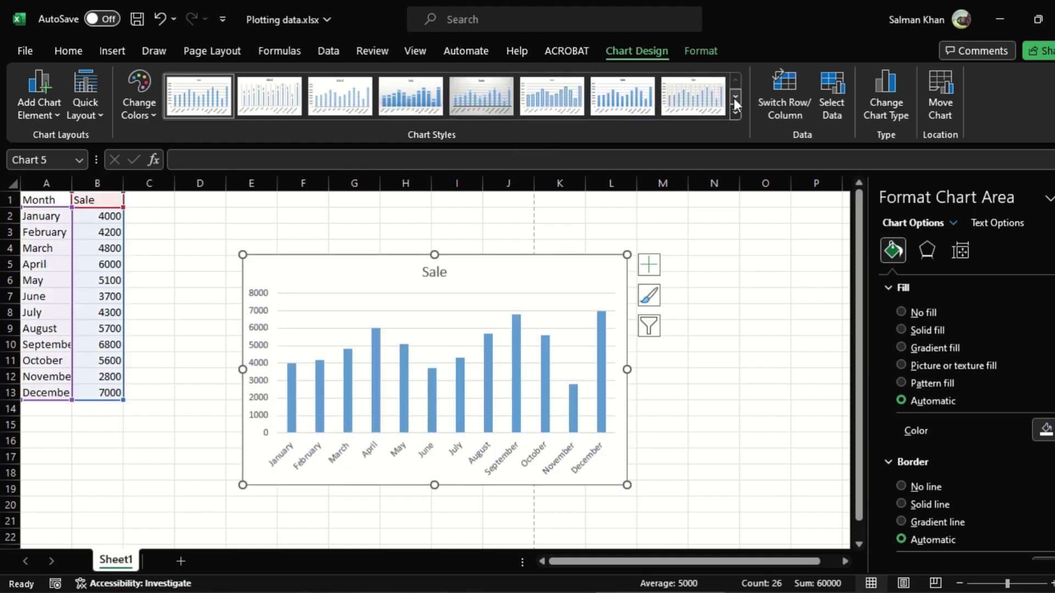
Preview the available chart styles on the column chart without applying one.
{"action": "left_click", "coordinate": [734, 112]}
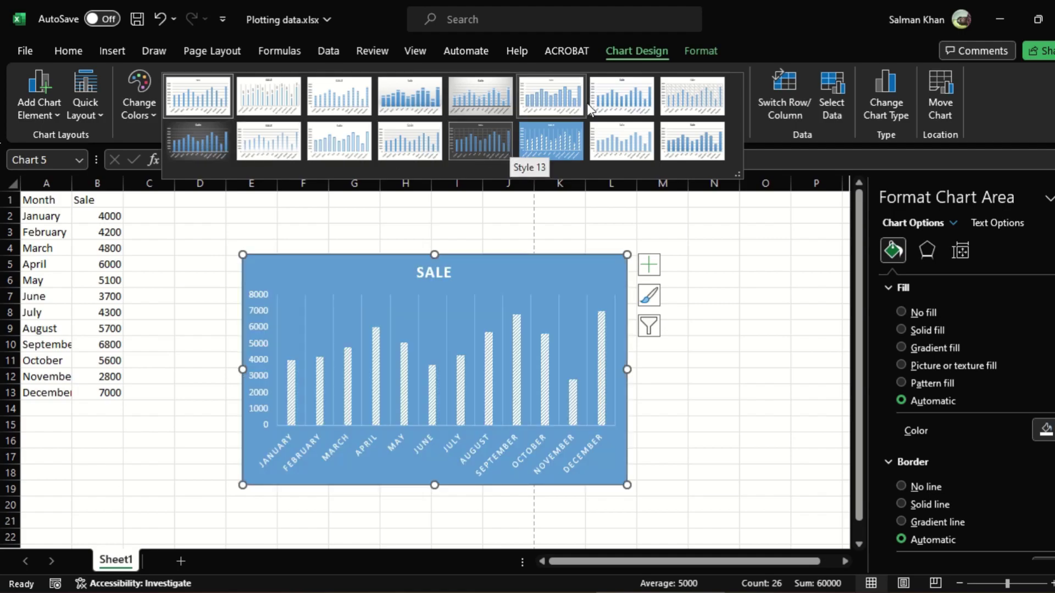
{"action": "left_click", "coordinate": [557, 276]}
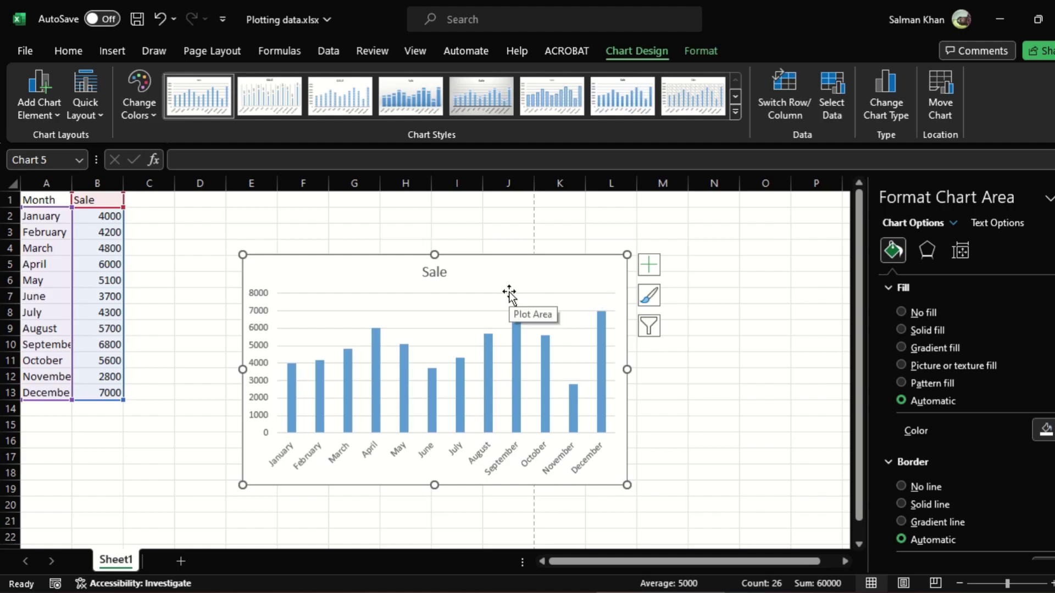
Try showing axis titles and data labels on the column chart, removing each one again.
{"action": "left_click", "coordinate": [649, 267]}
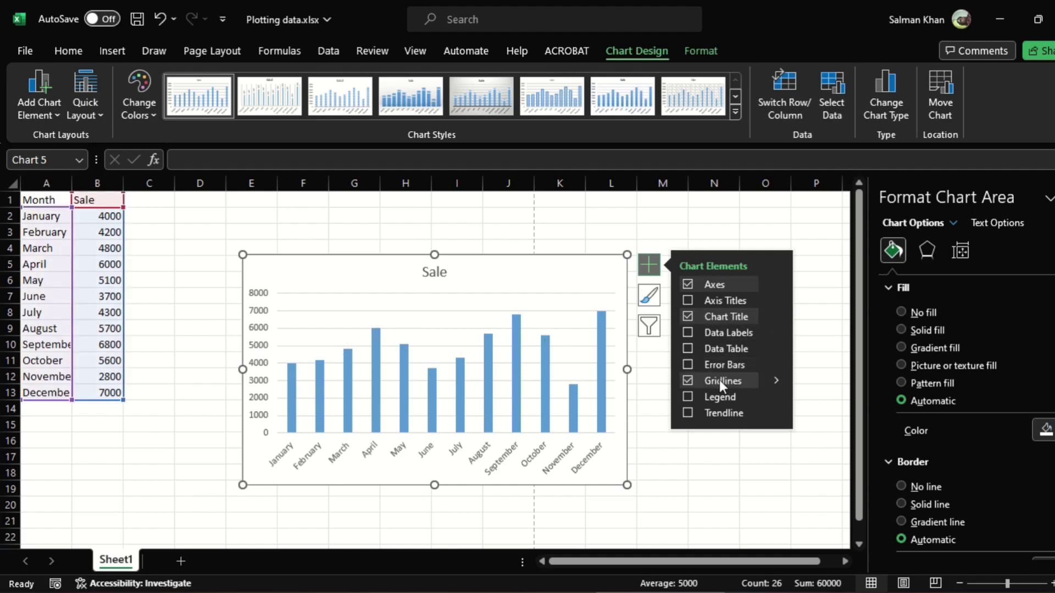
{"action": "left_click", "coordinate": [687, 301]}
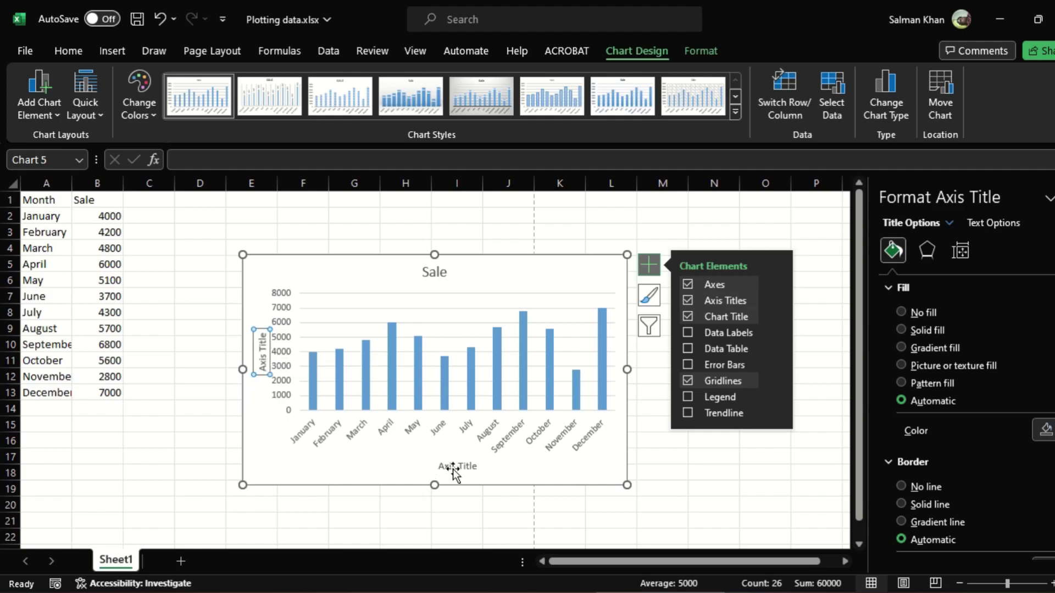
{"action": "left_click", "coordinate": [687, 300]}
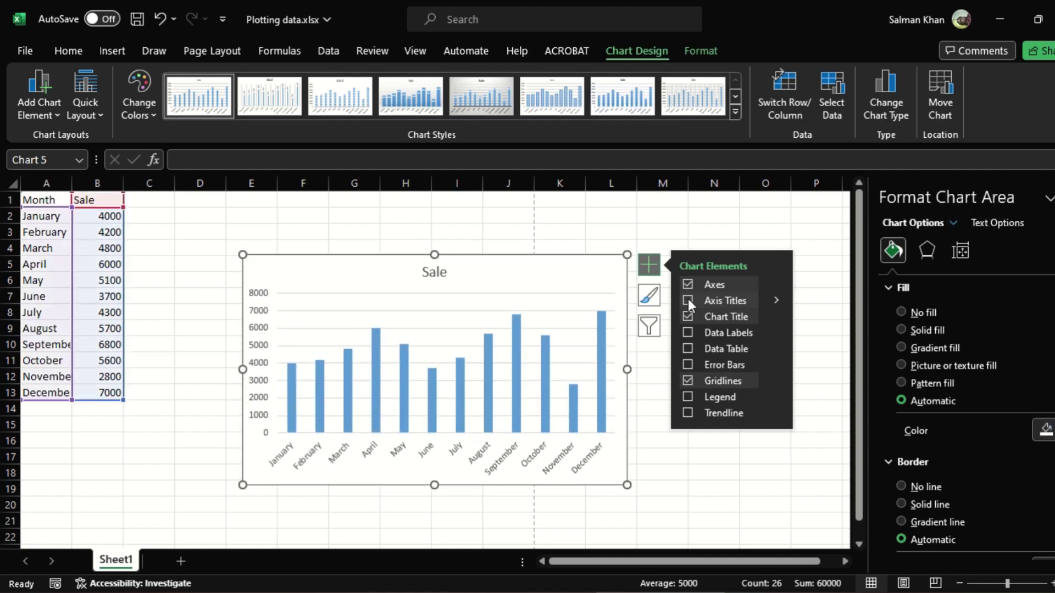
{"action": "left_click", "coordinate": [689, 334]}
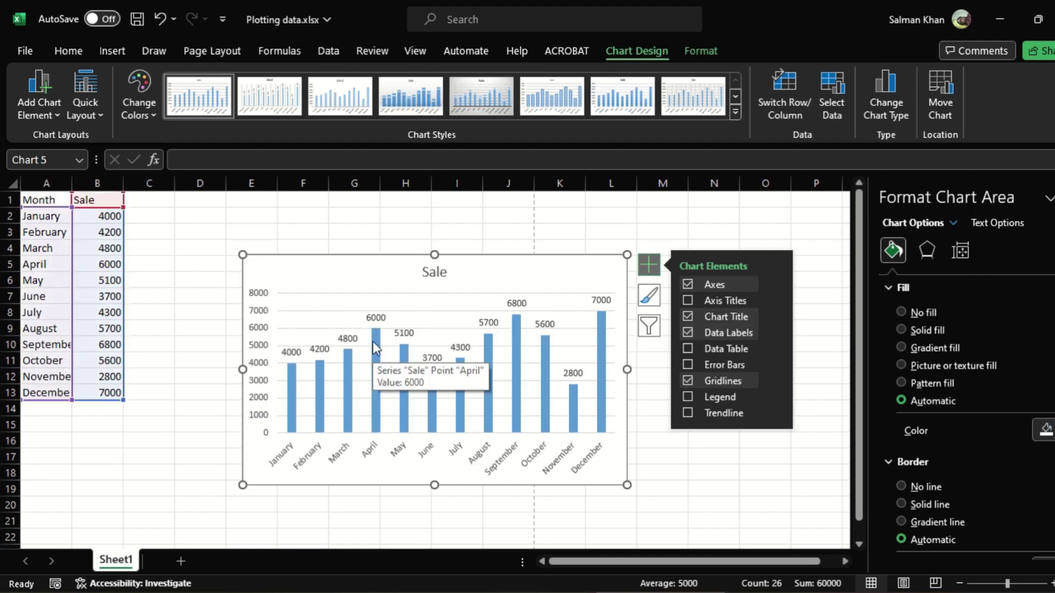
{"action": "left_click", "coordinate": [689, 333]}
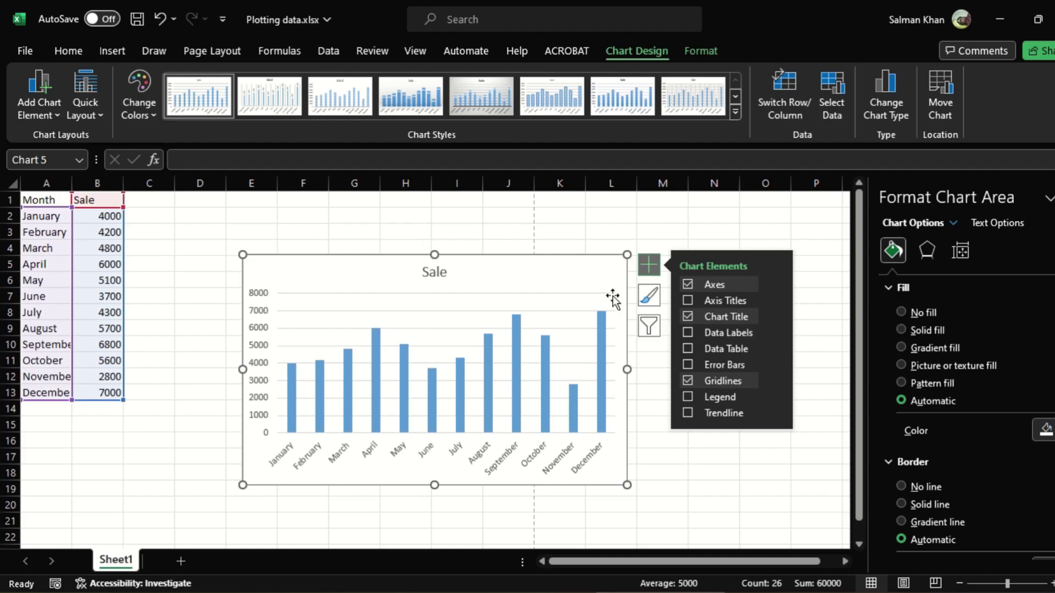
Preview the chart's style thumbnails and color palettes, leaving its current look in place.
{"action": "left_click", "coordinate": [649, 298]}
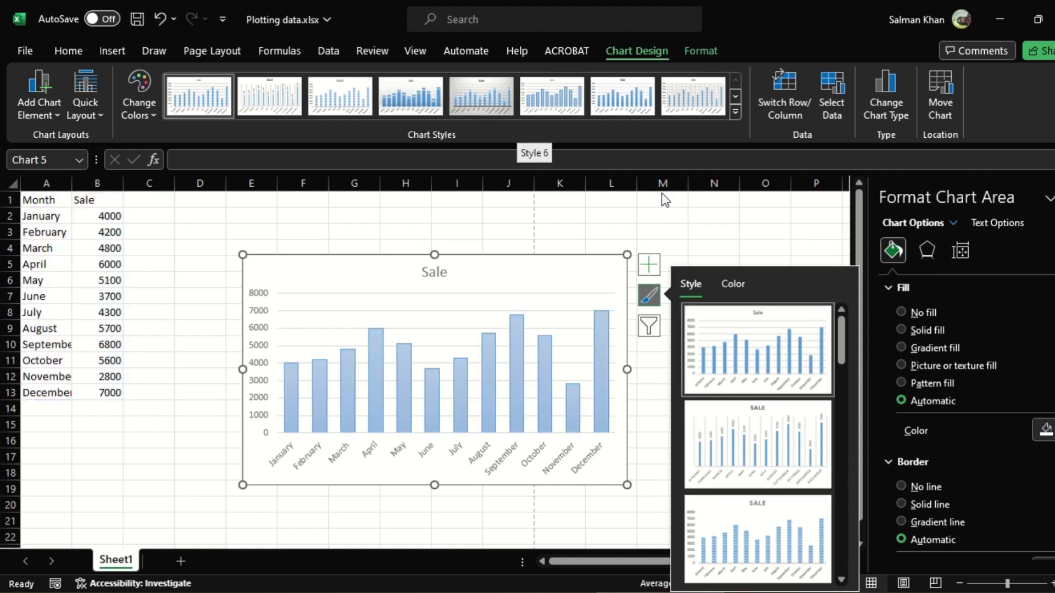
{"action": "left_click", "coordinate": [734, 283]}
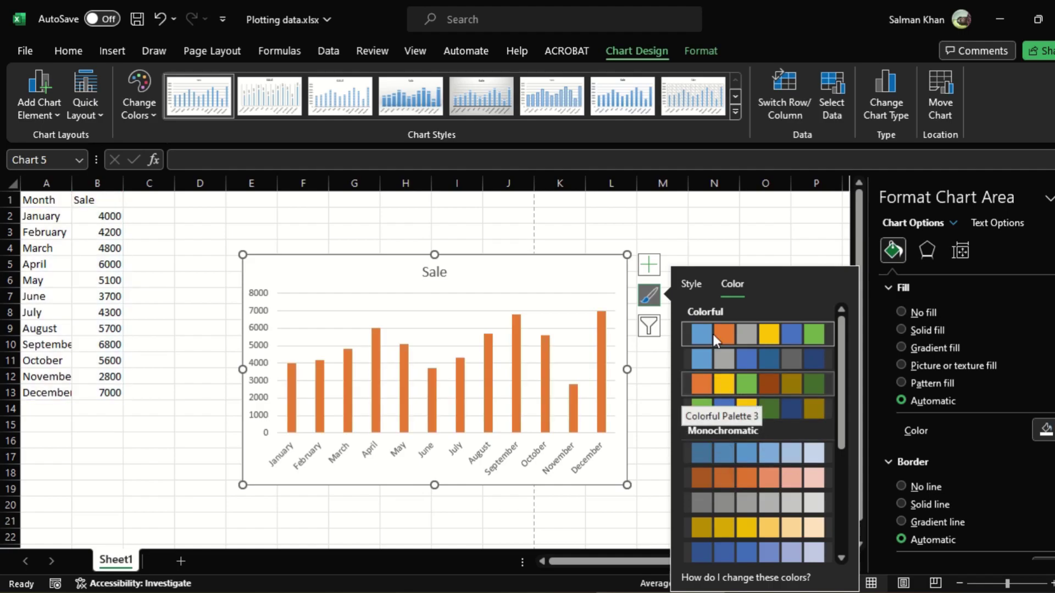
{"action": "left_click", "coordinate": [754, 227]}
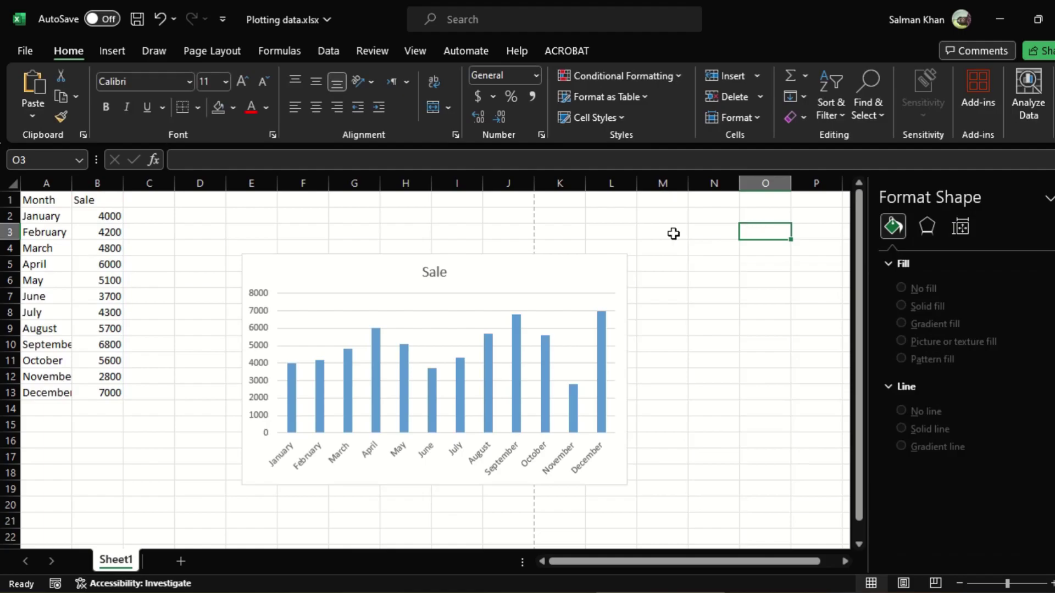
Change the chart's colors to the fourth Colorful palette, which starts with green.
{"action": "left_click", "coordinate": [508, 298]}
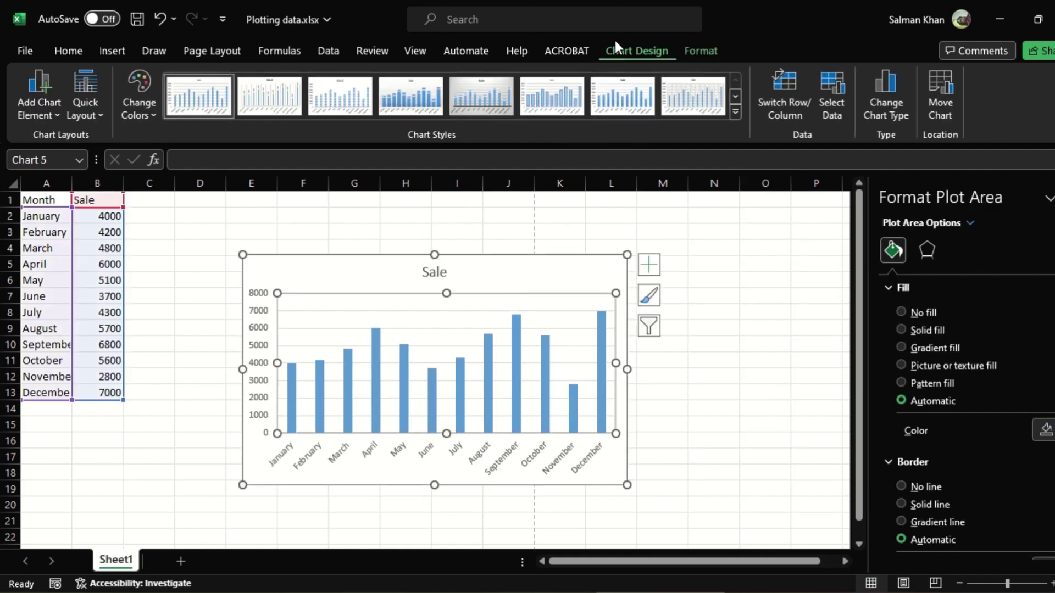
{"action": "left_click", "coordinate": [149, 114]}
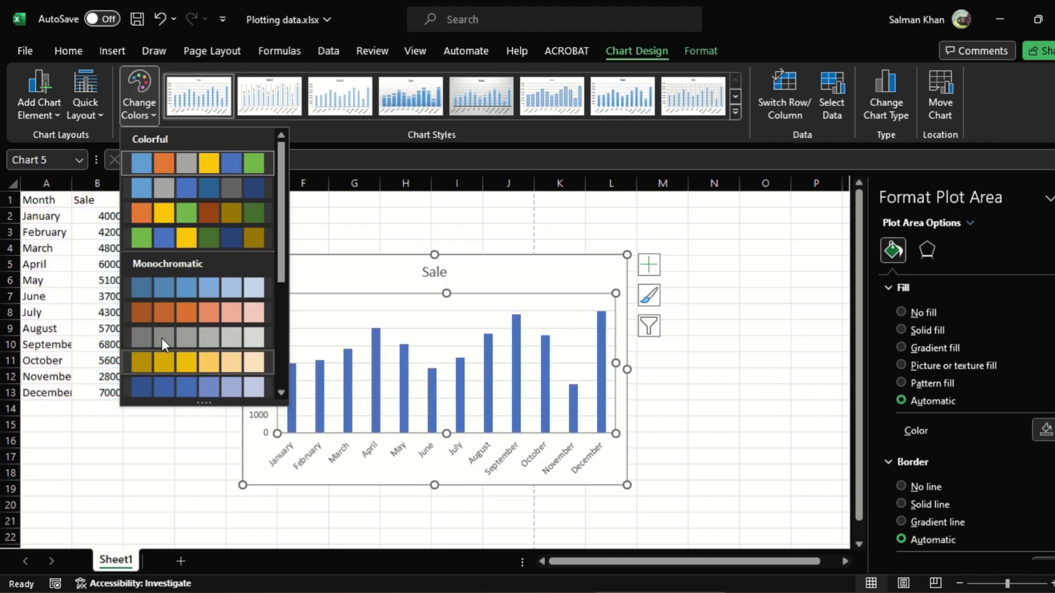
{"action": "left_click", "coordinate": [185, 238]}
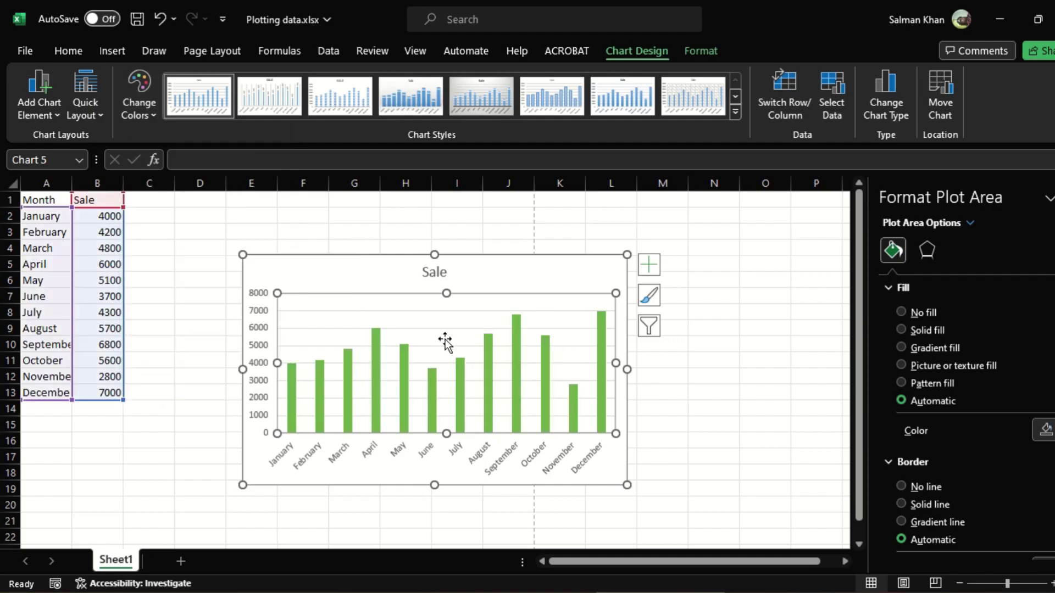
{"action": "left_click", "coordinate": [537, 282]}
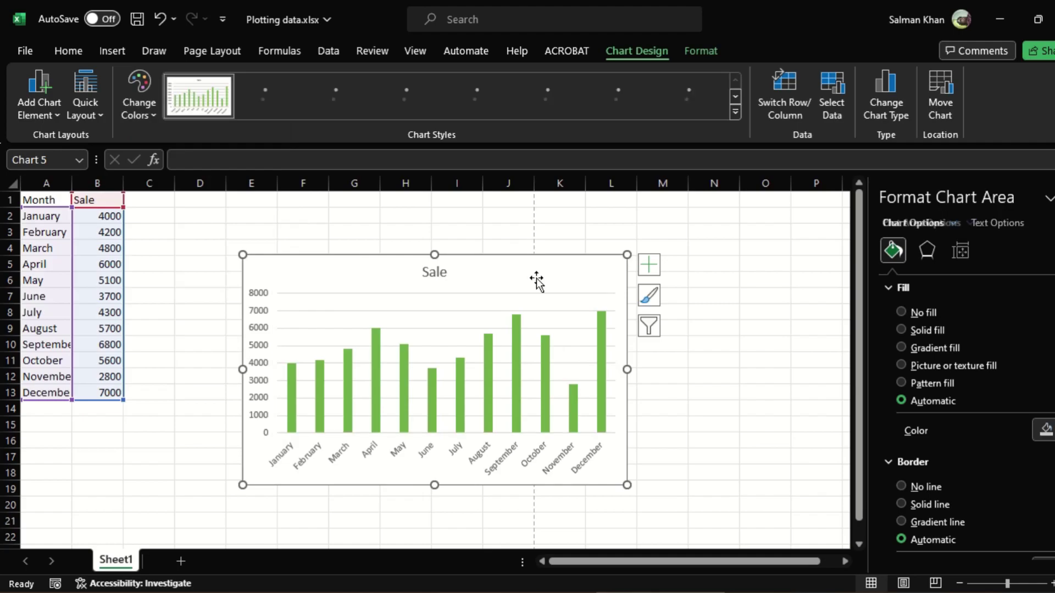
{"action": "left_click", "coordinate": [452, 367]}
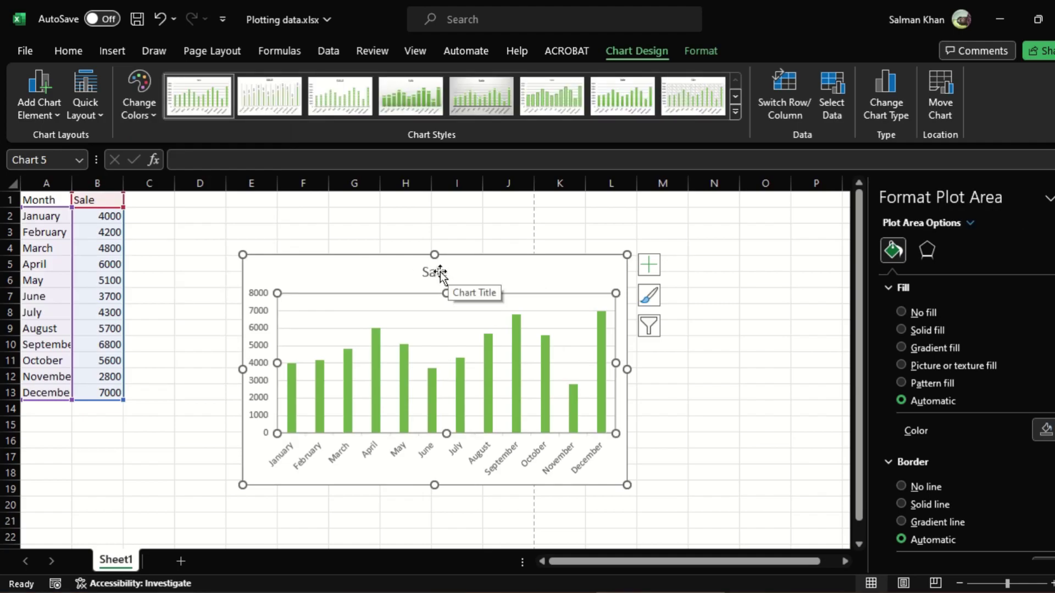
Replace the chart title with "Annual record of sale".
{"action": "left_click", "coordinate": [440, 274]}
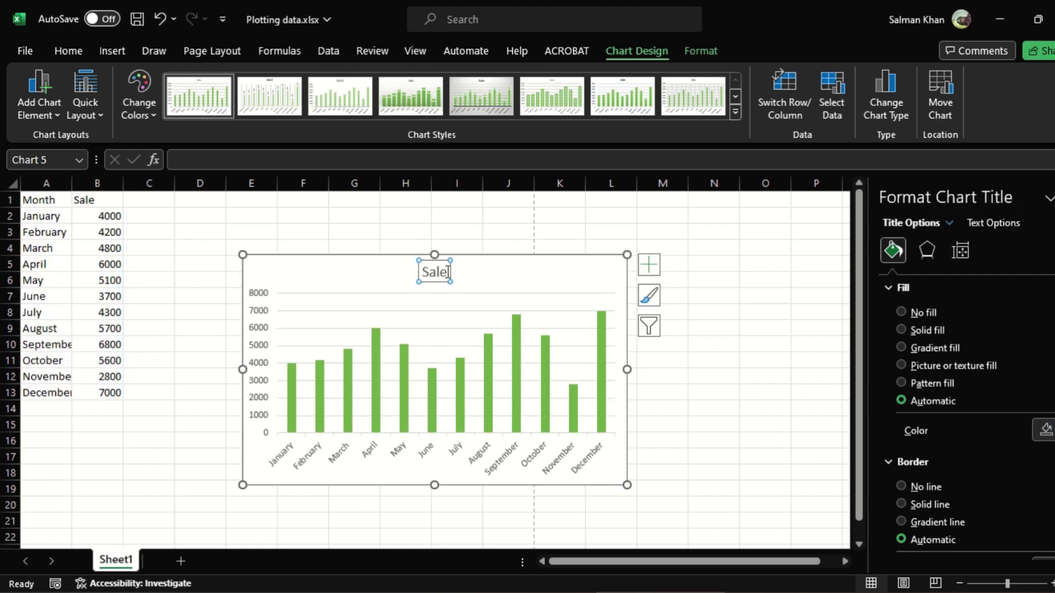
{"action": "left_click", "coordinate": [438, 272]}
{"action": "double_click", "coordinate": [437, 271]}
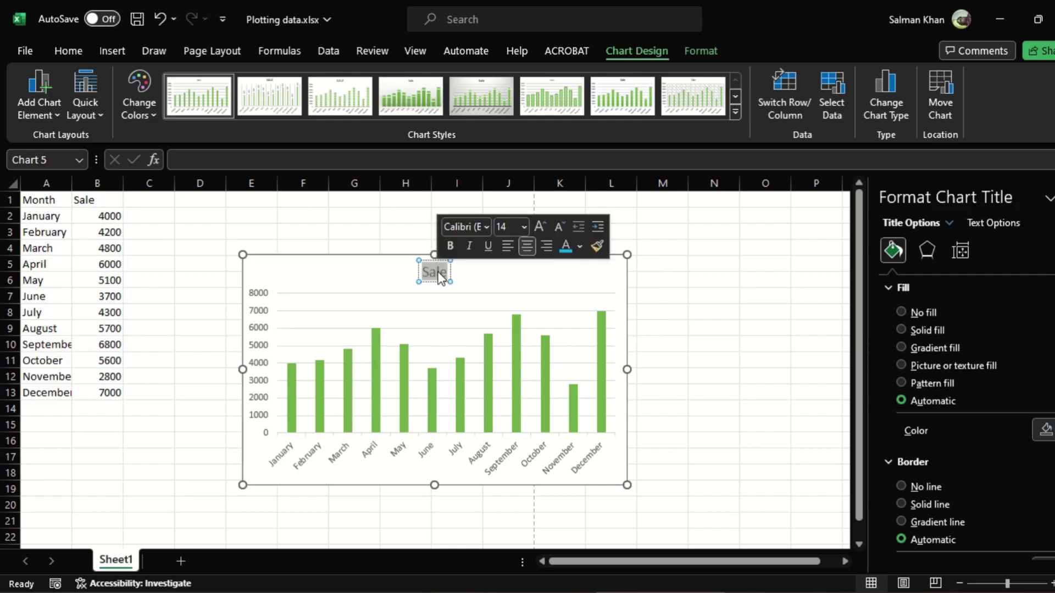
{"action": "type", "text": "An"}
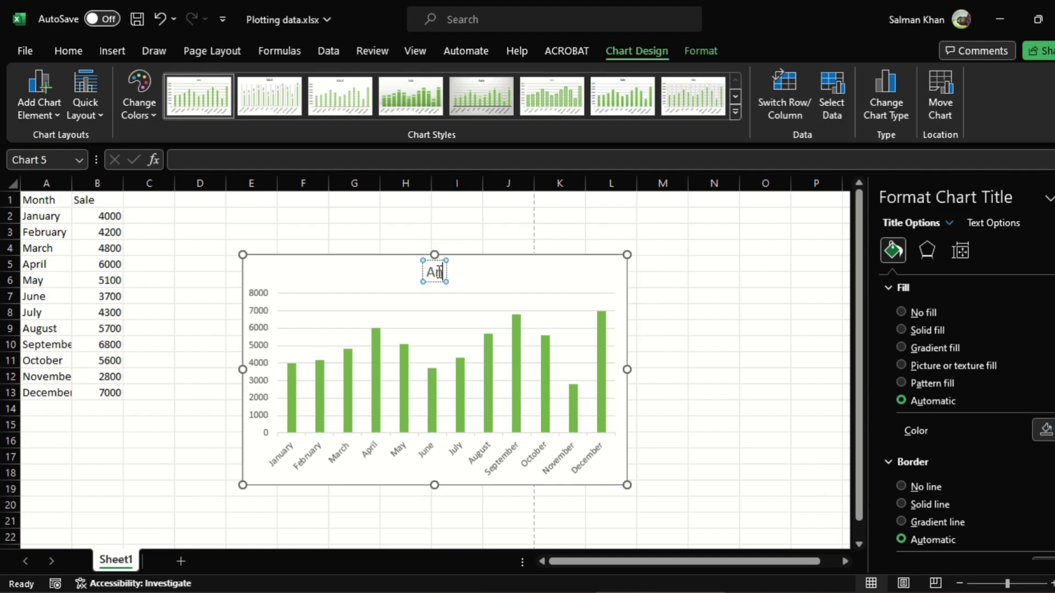
{"action": "type", "text": "nual record of s"}
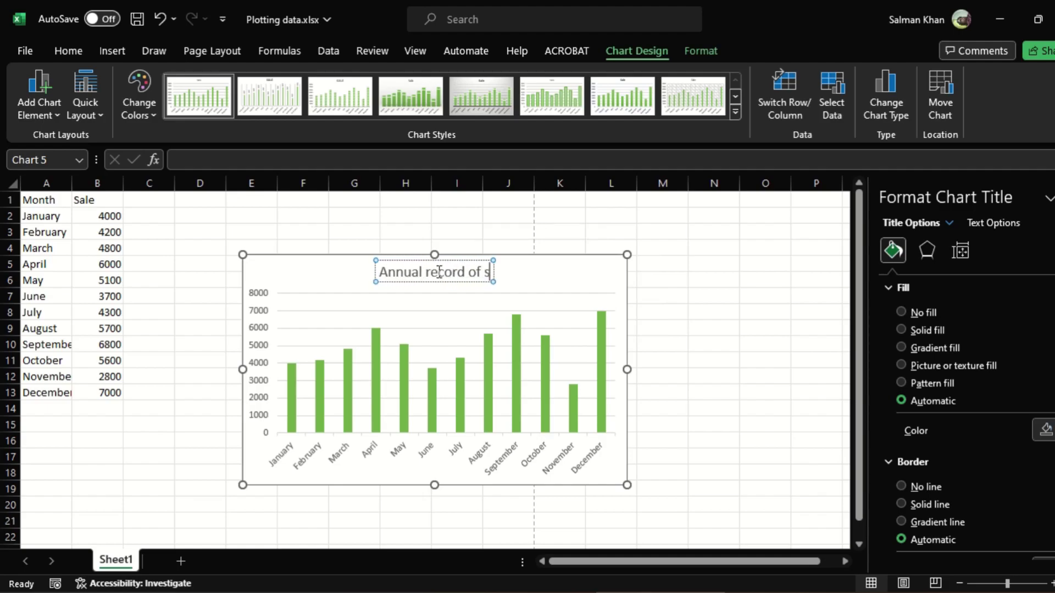
{"action": "type", "text": "ale"}
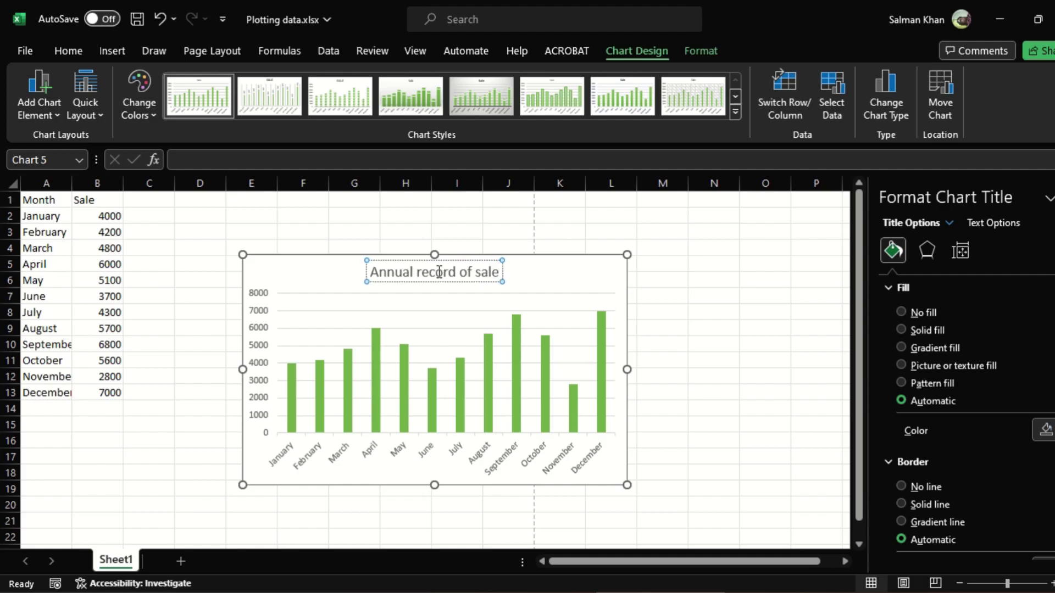
{"action": "left_click", "coordinate": [439, 299]}
Examine the shape fill options for the chart's plot area without applying a fill.
{"action": "scroll", "coordinate": [541, 266], "scroll_direction": "right", "scroll_amount": 1}
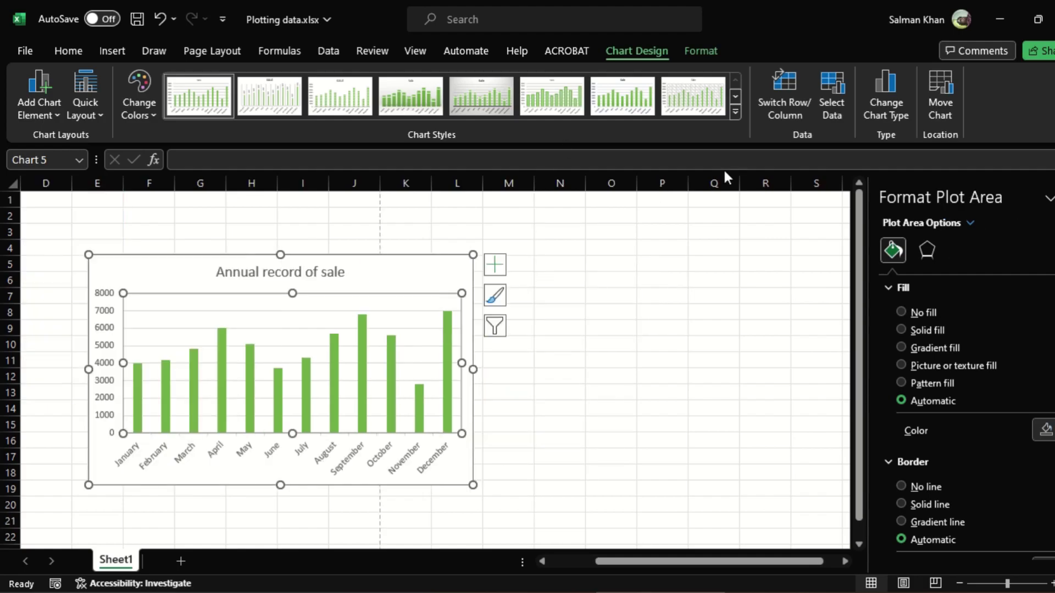
{"action": "left_click", "coordinate": [704, 51]}
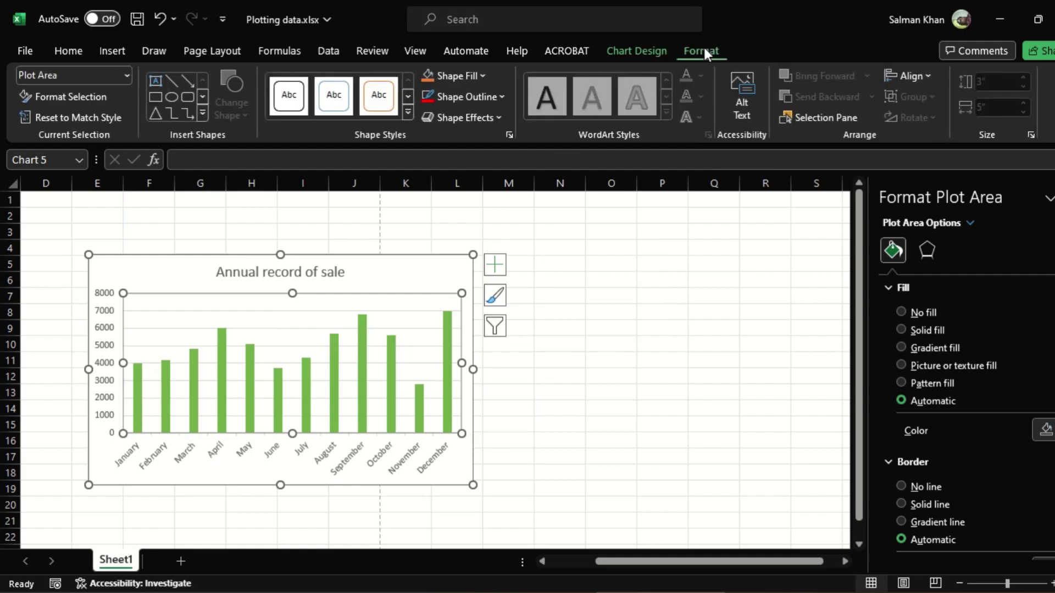
{"action": "left_click", "coordinate": [482, 77]}
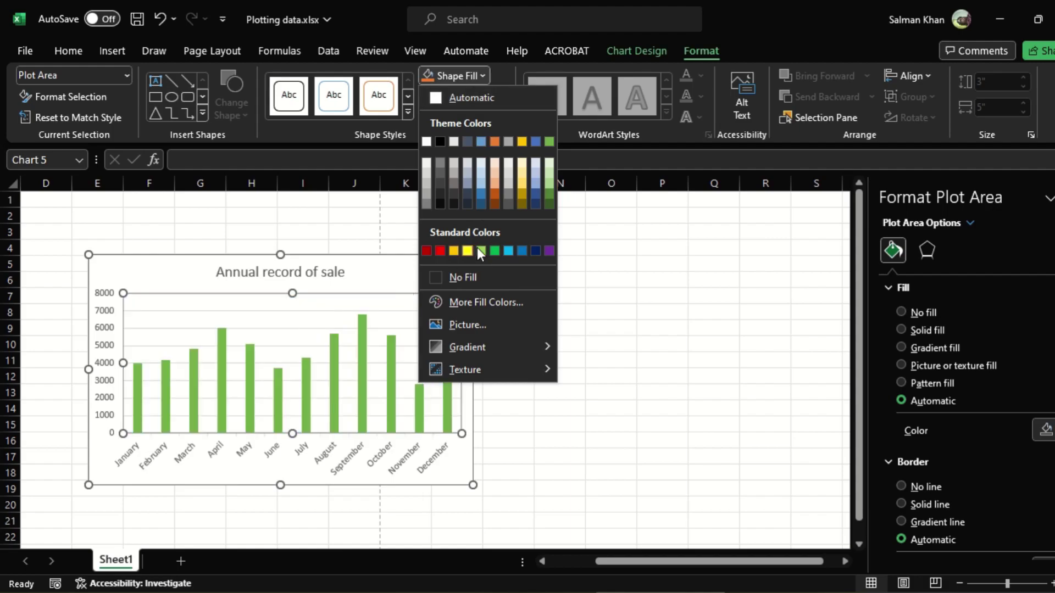
{"action": "key", "text": "Escape"}
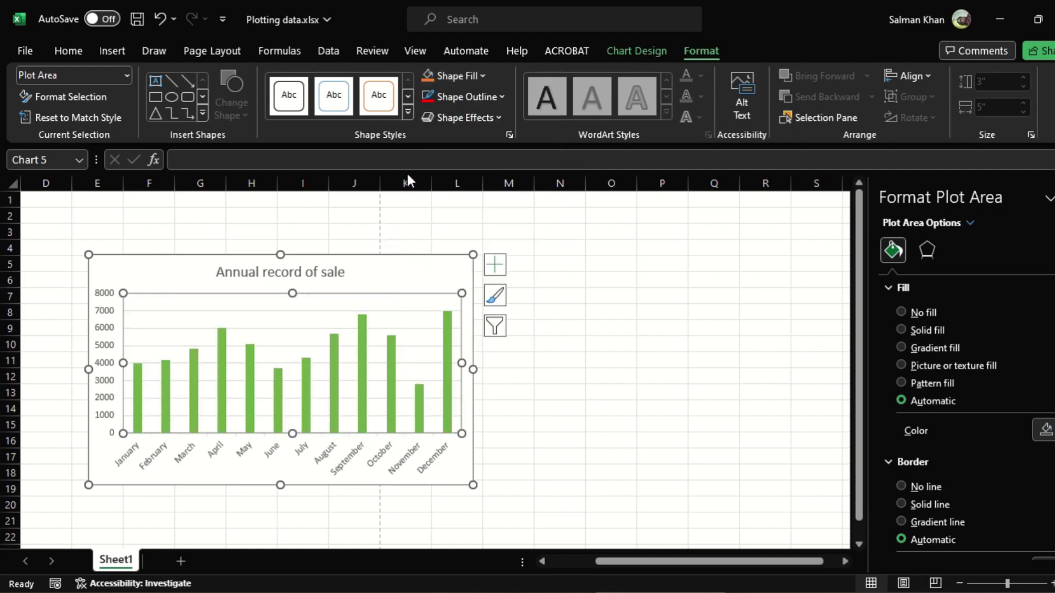
Give the chart's plot area a 3 pt shape outline in standard red.
{"action": "left_click", "coordinate": [499, 98]}
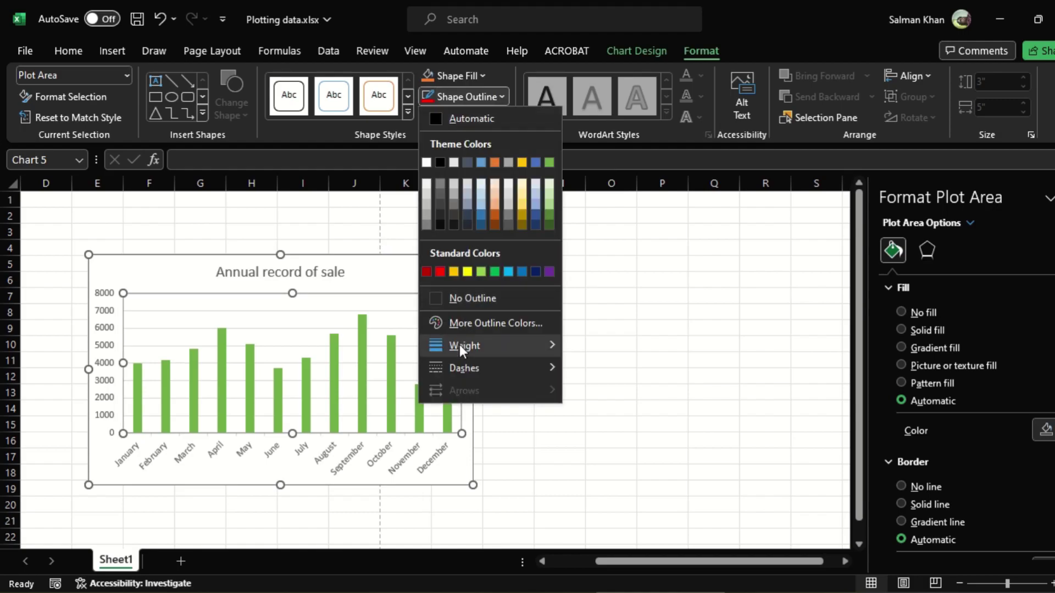
{"action": "mouse_move", "coordinate": [463, 348]}
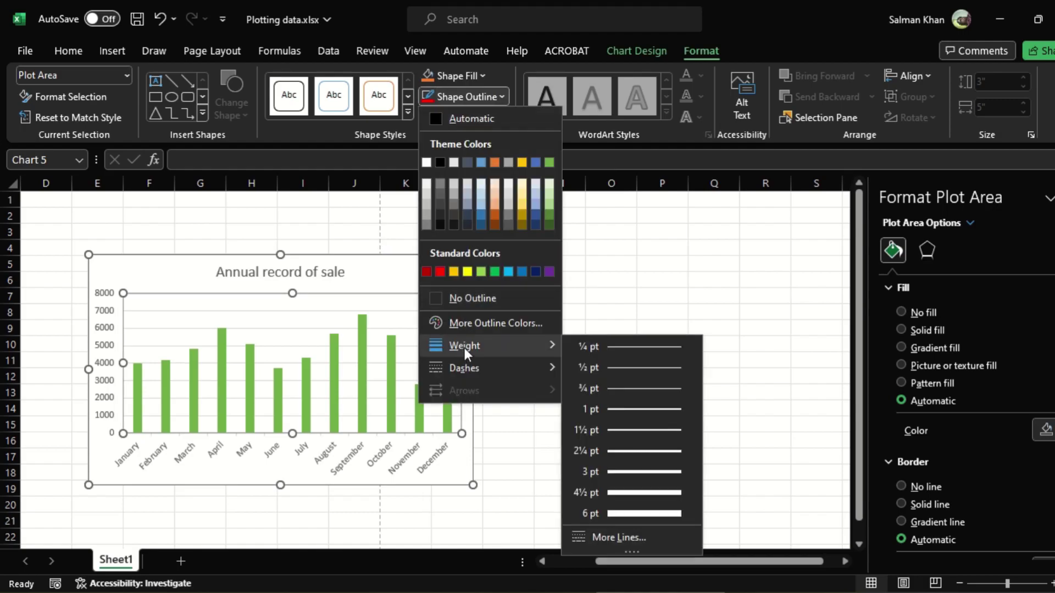
{"action": "left_click", "coordinate": [643, 475]}
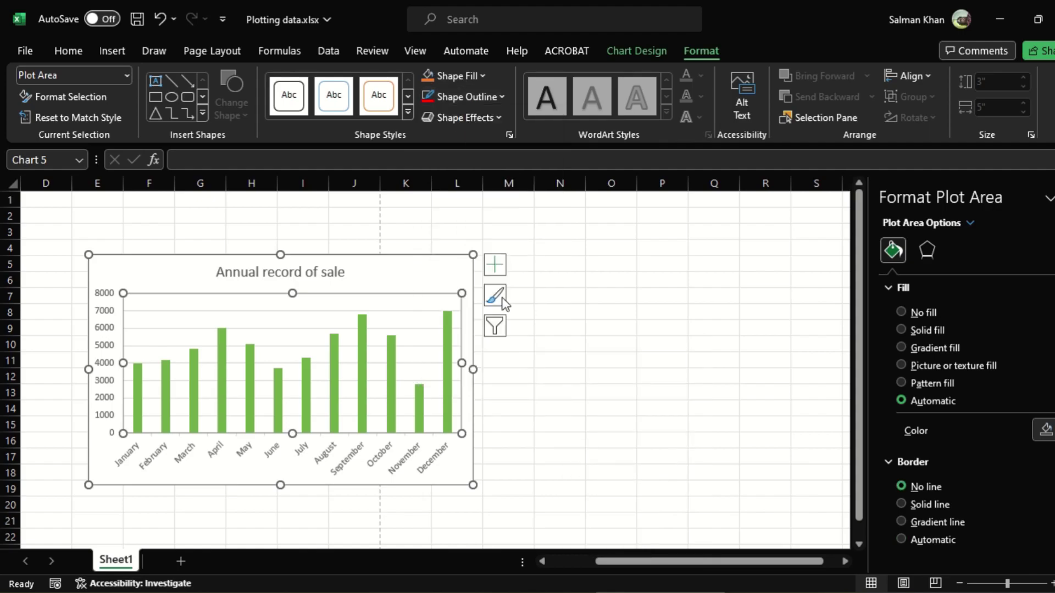
{"action": "left_click", "coordinate": [496, 95]}
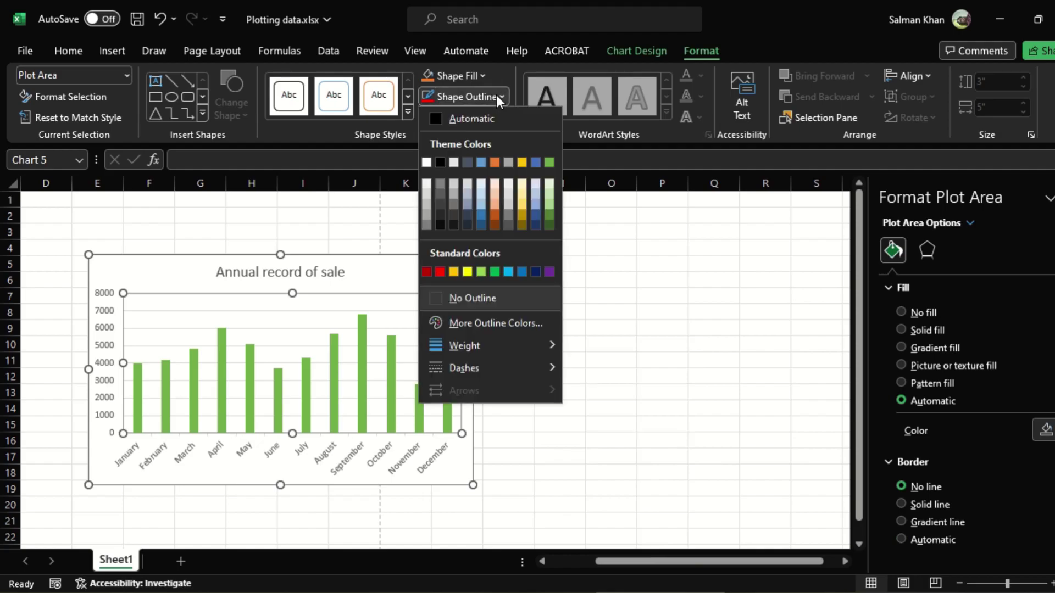
{"action": "left_click", "coordinate": [443, 271]}
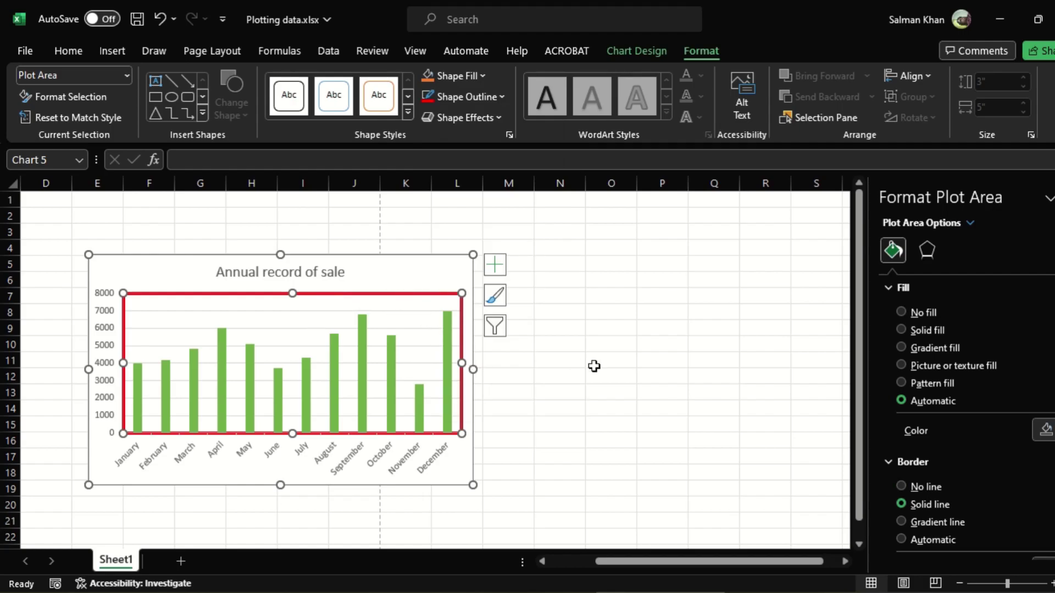
{"action": "left_click", "coordinate": [542, 392]}
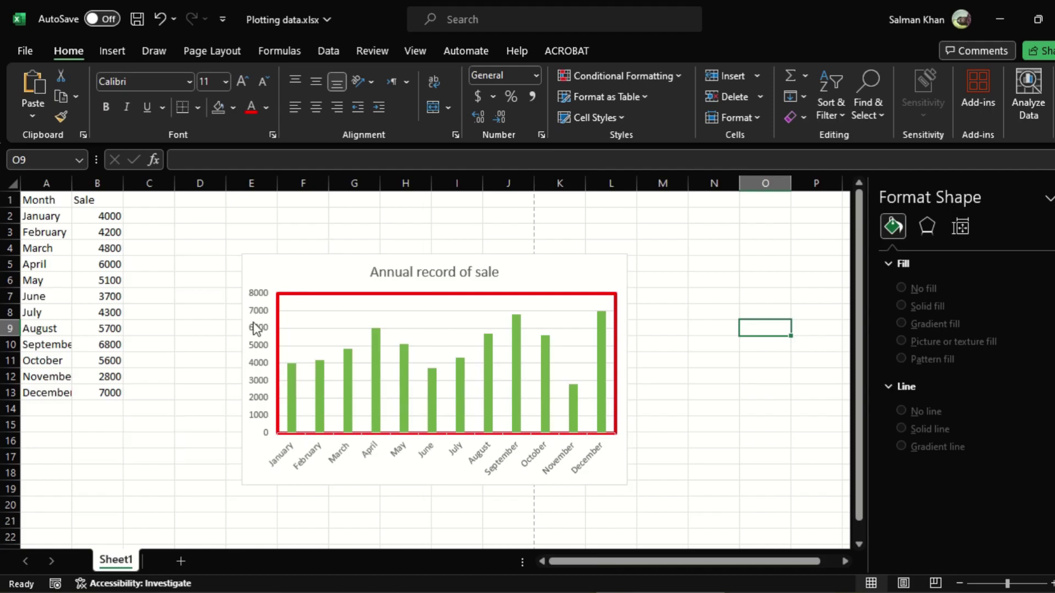
Format the chart's vertical axis labels with a light blue font color and font size 11.
{"action": "left_click", "coordinate": [259, 328]}
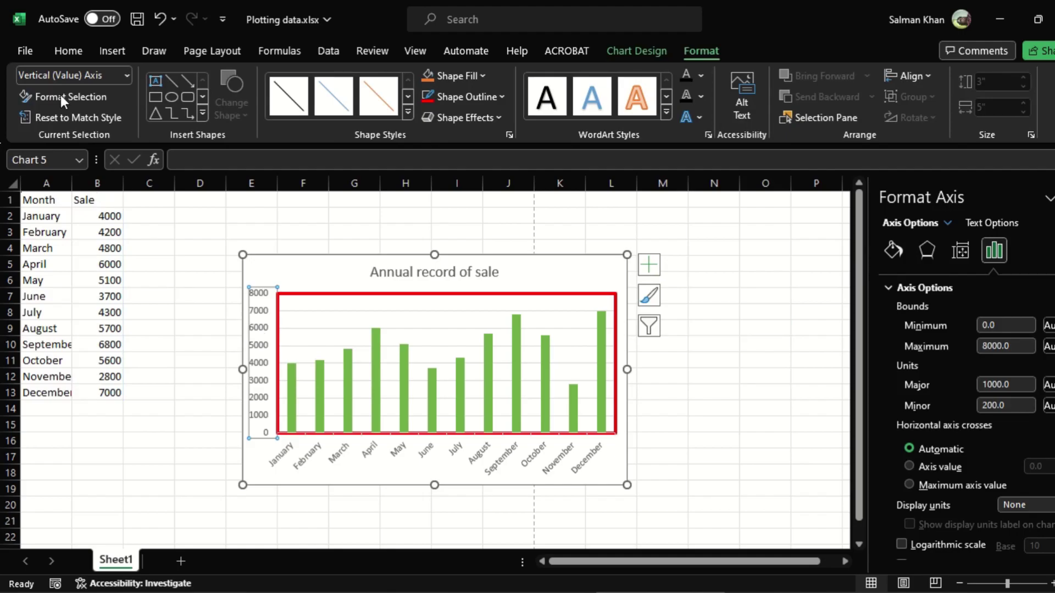
{"action": "left_click", "coordinate": [68, 49]}
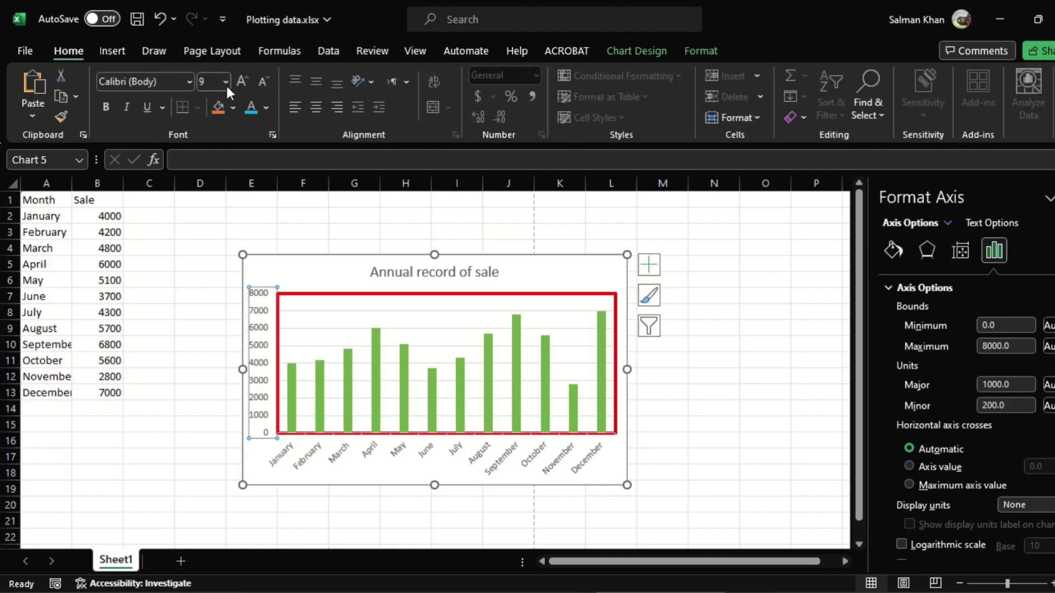
{"action": "left_click", "coordinate": [251, 107]}
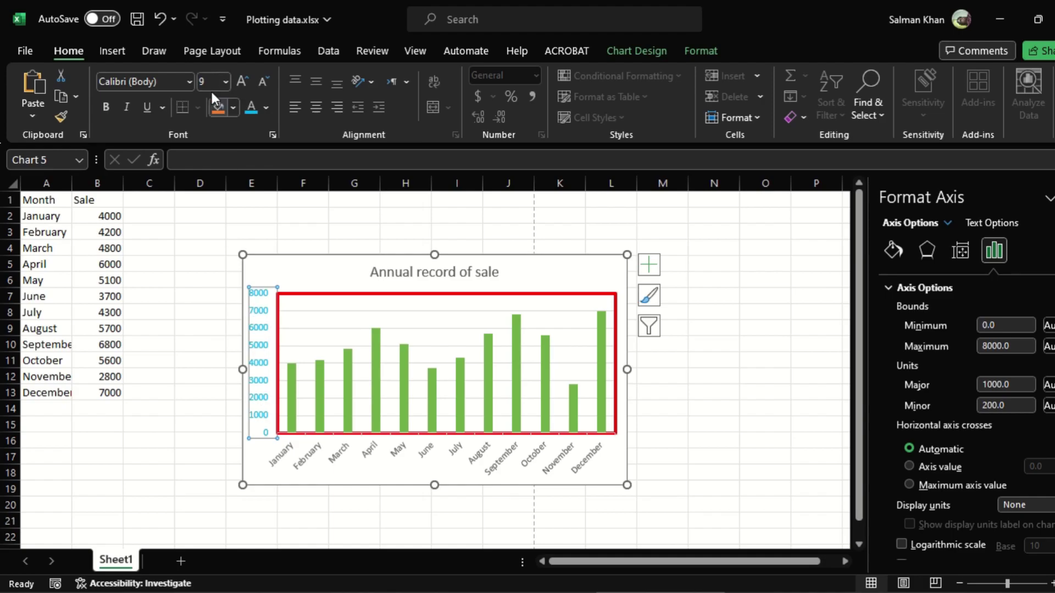
{"action": "left_click", "coordinate": [225, 80]}
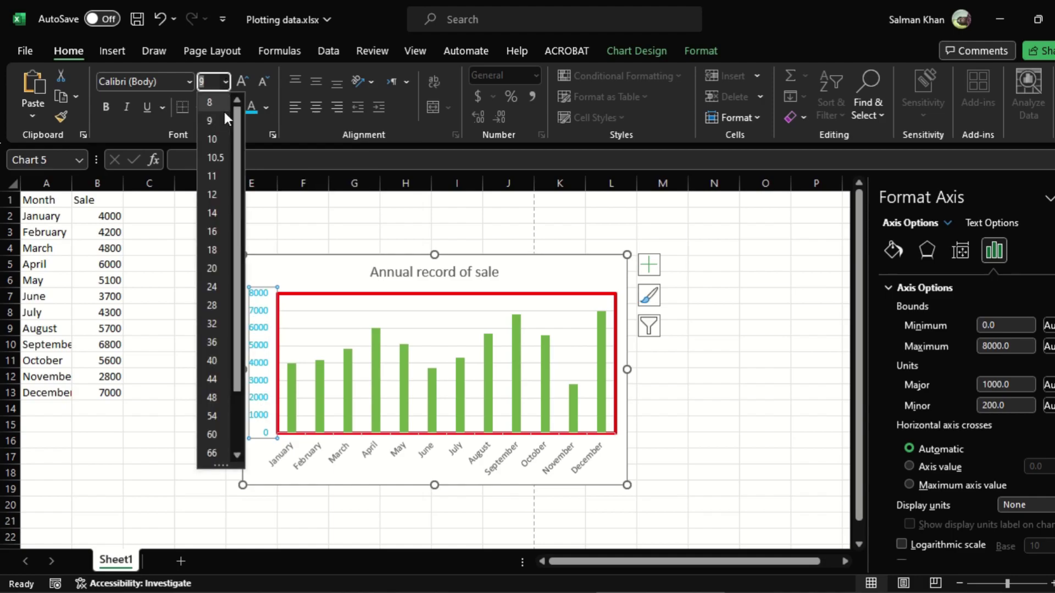
{"action": "left_click", "coordinate": [216, 171]}
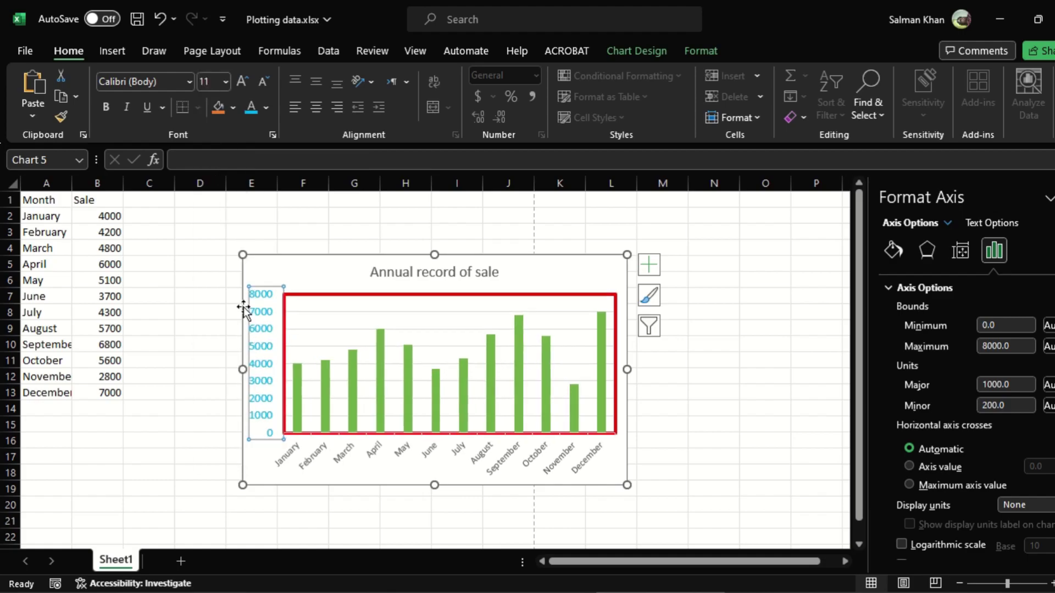
Format the month labels on the chart's horizontal axis in standard red at font size 11.
{"action": "left_click", "coordinate": [432, 455]}
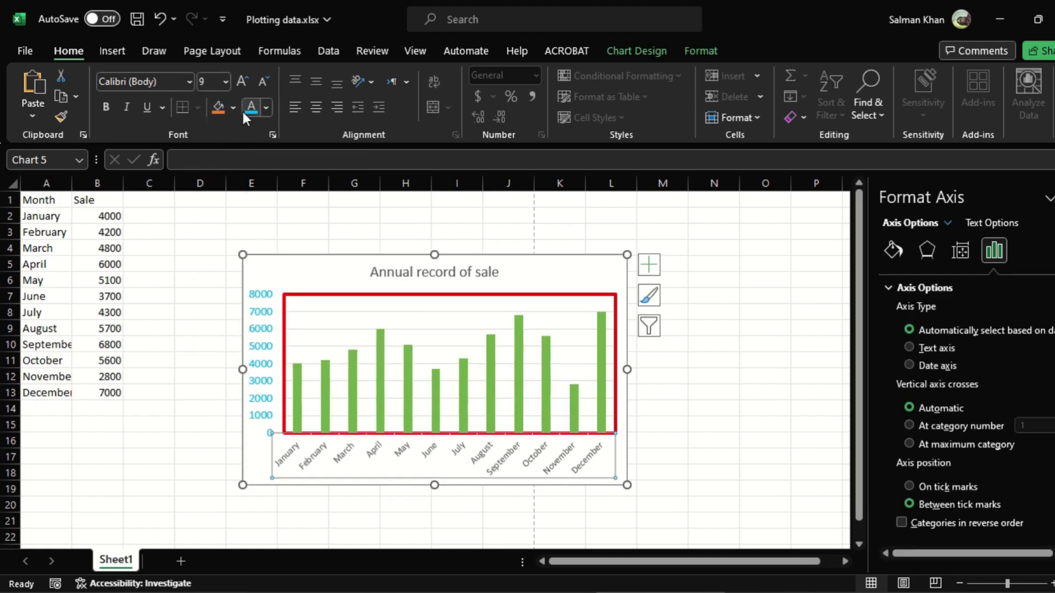
{"action": "left_click", "coordinate": [266, 107]}
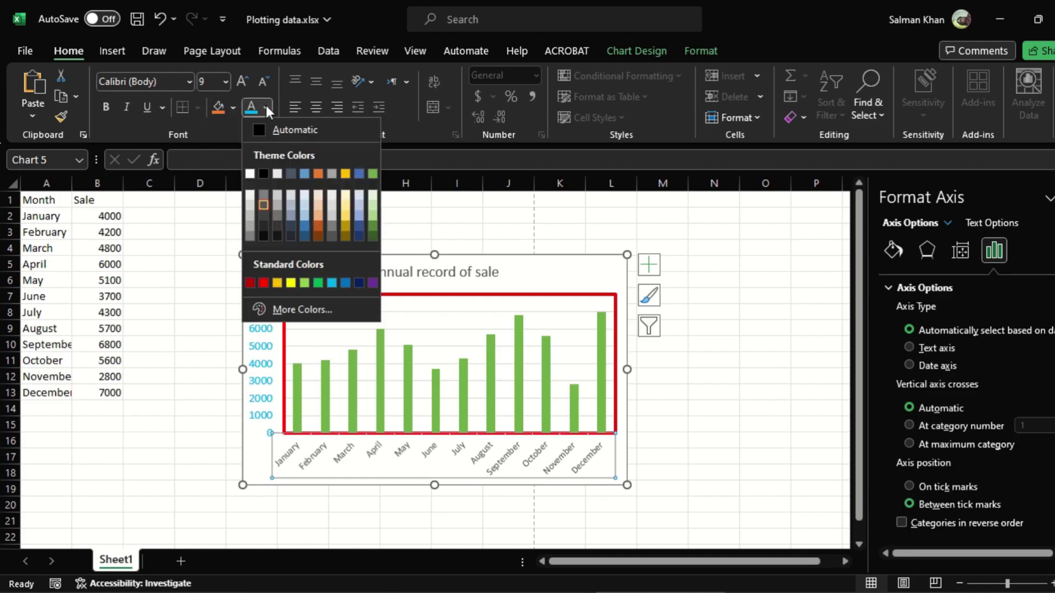
{"action": "left_click", "coordinate": [264, 283]}
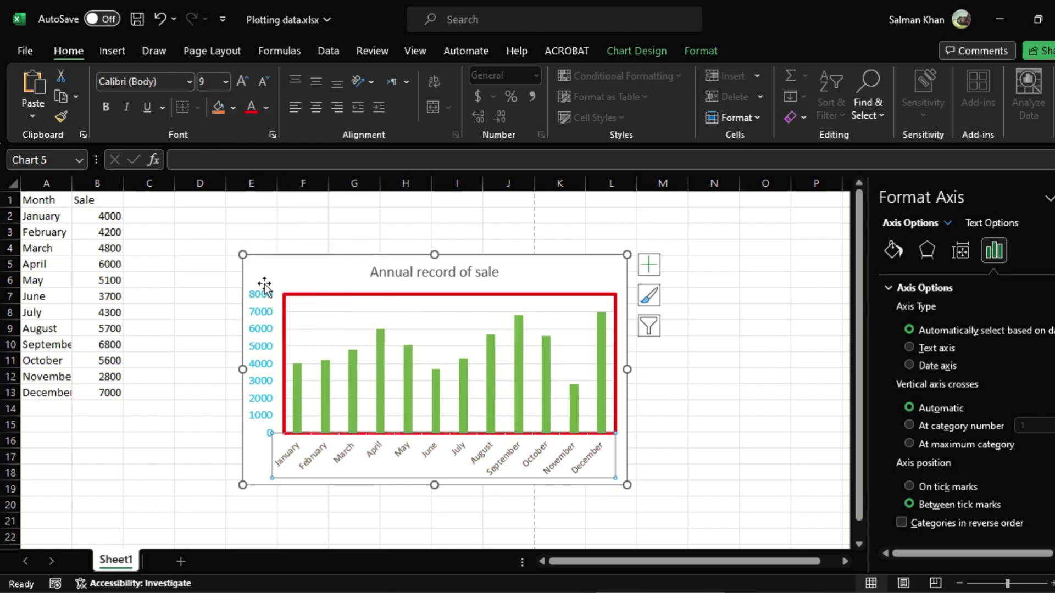
{"action": "left_click", "coordinate": [226, 81]}
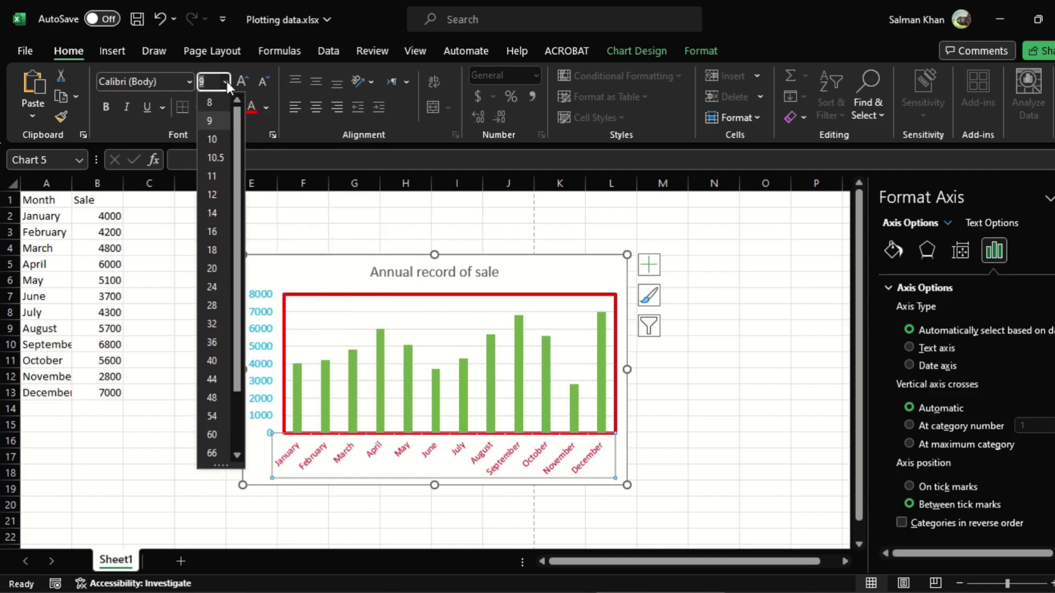
{"action": "left_click", "coordinate": [212, 176]}
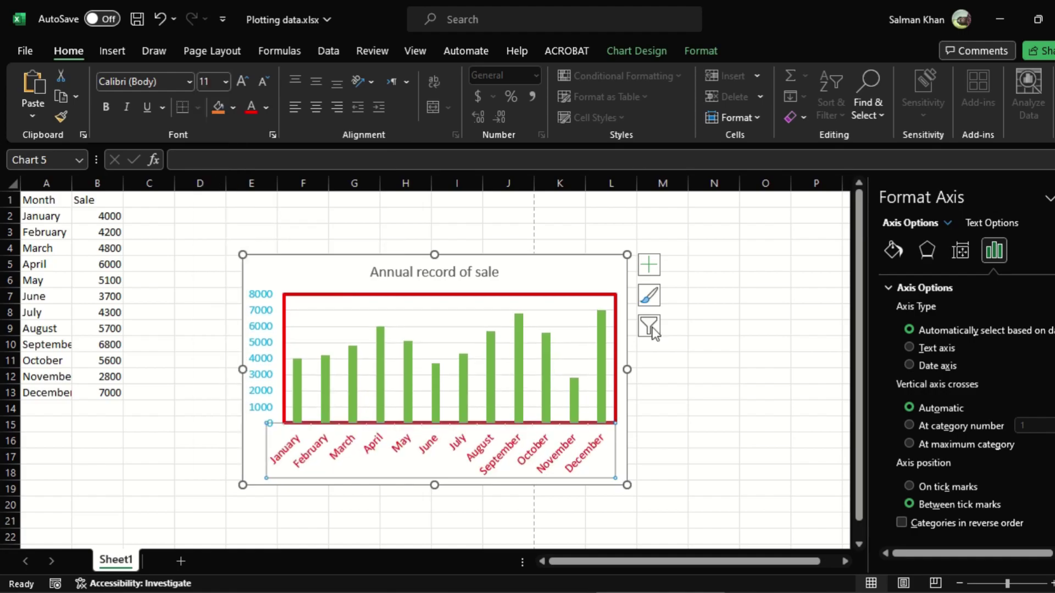
{"action": "left_click", "coordinate": [746, 388]}
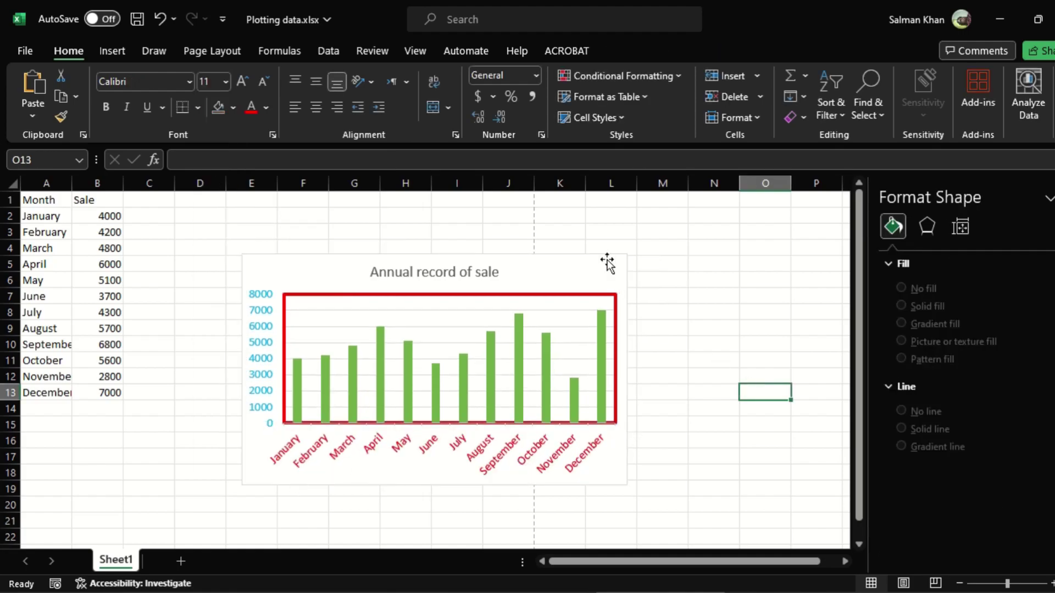
{"action": "left_click", "coordinate": [519, 262]}
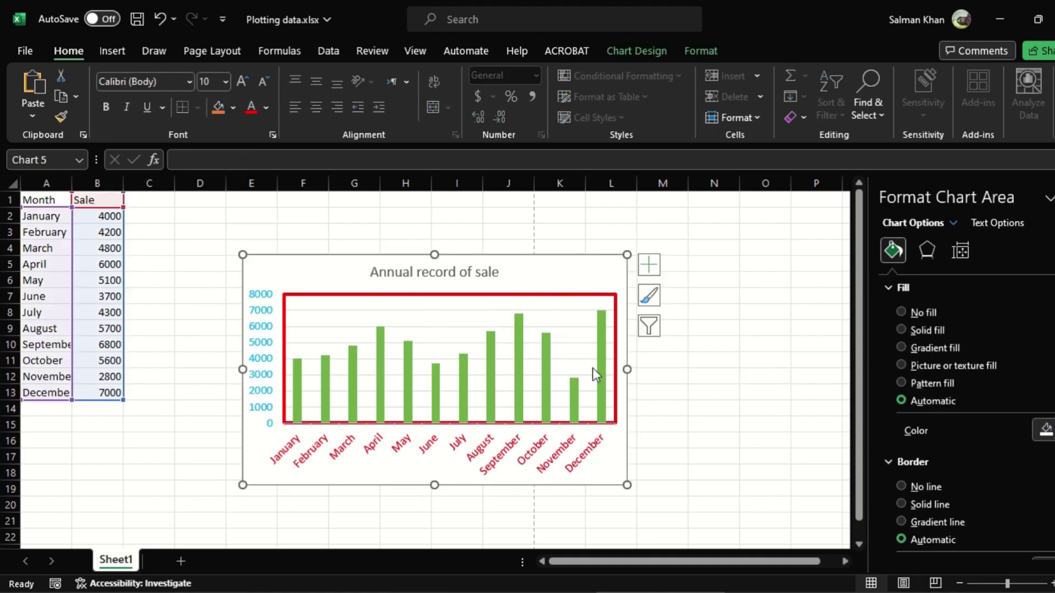
{"action": "left_click", "coordinate": [713, 328]}
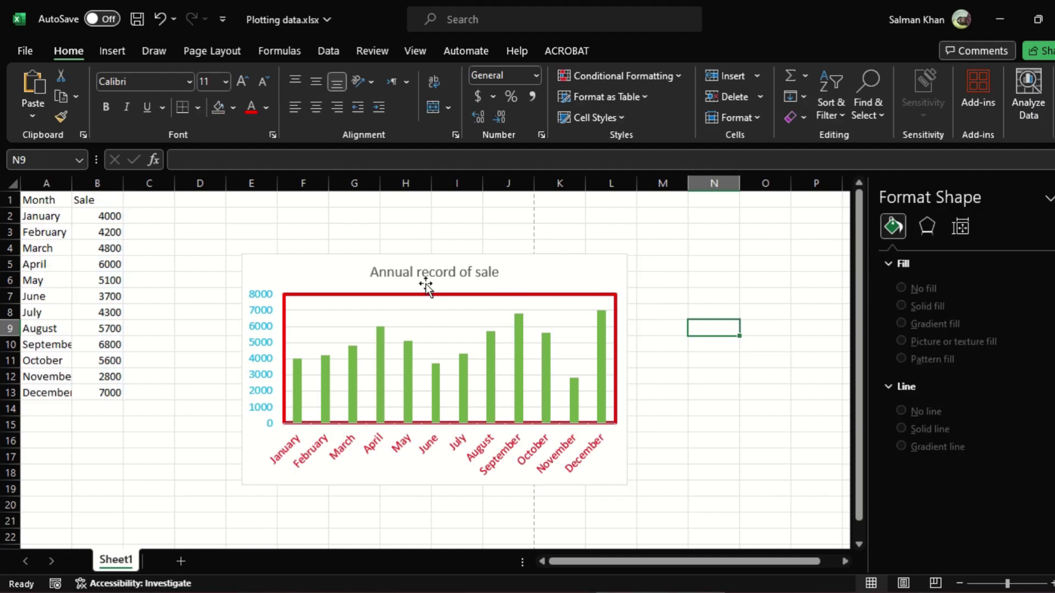